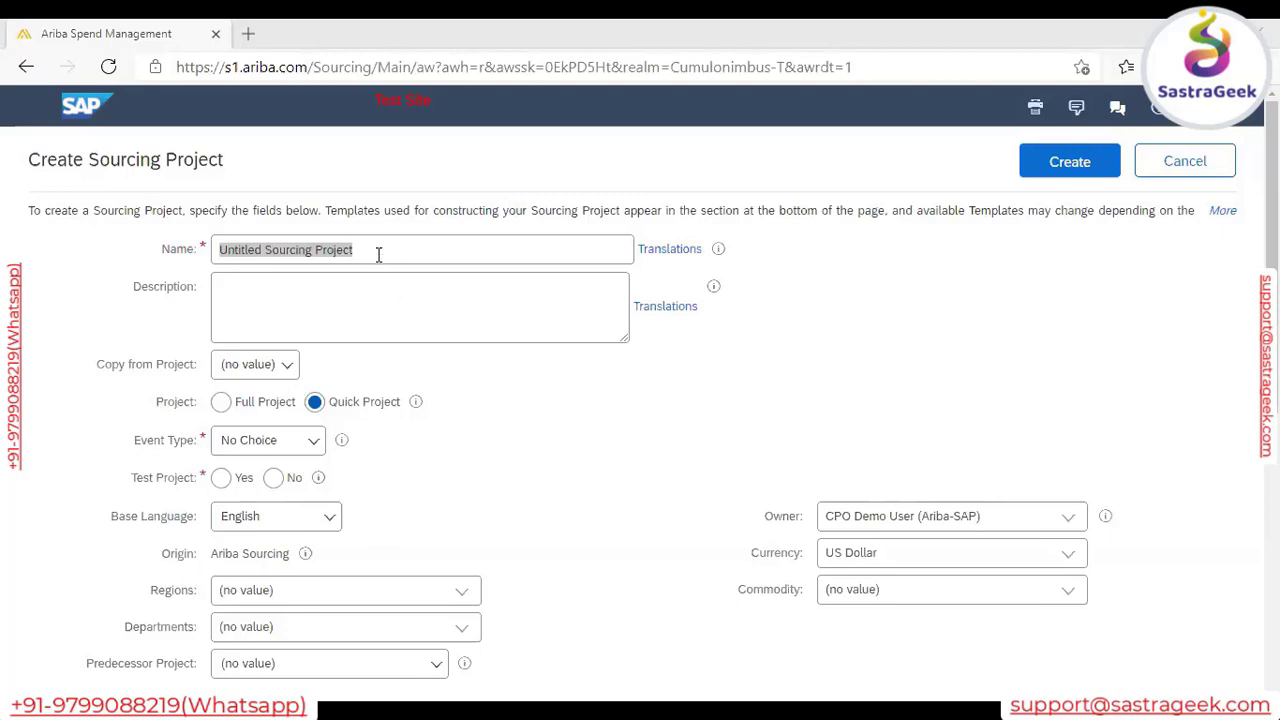
Step: Replace the default project name with 'Test Demo Contract', fixing the mistyped capital O
{"action": "left_click", "coordinate": [375, 252]}
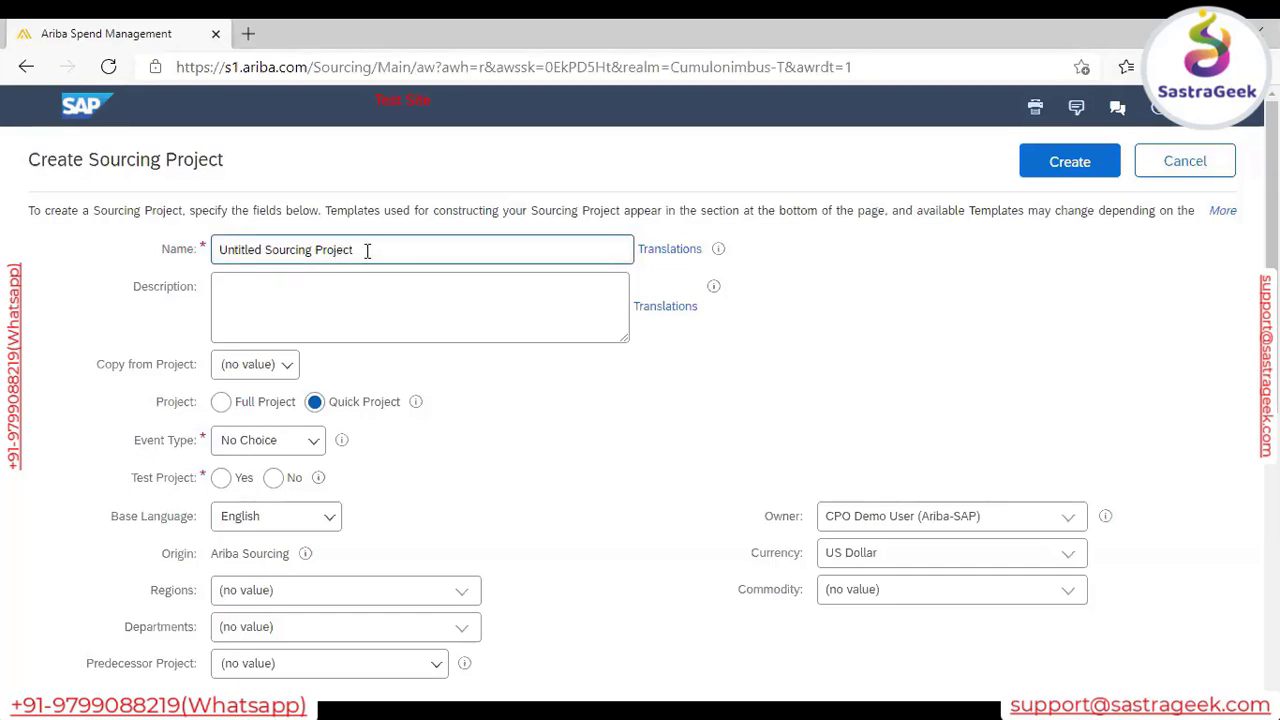
{"action": "left_click_drag", "start_coordinate": [367, 251], "coordinate": [184, 263]}
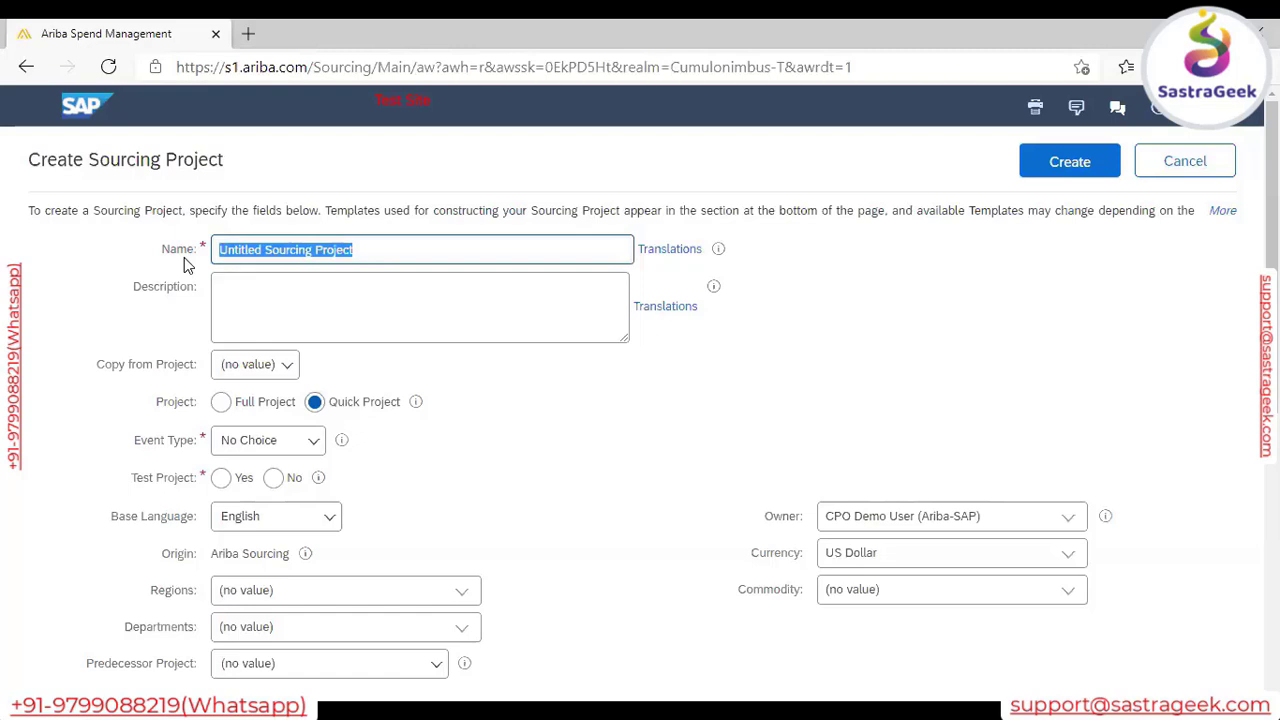
{"action": "type", "text": "Test Demo COntract"}
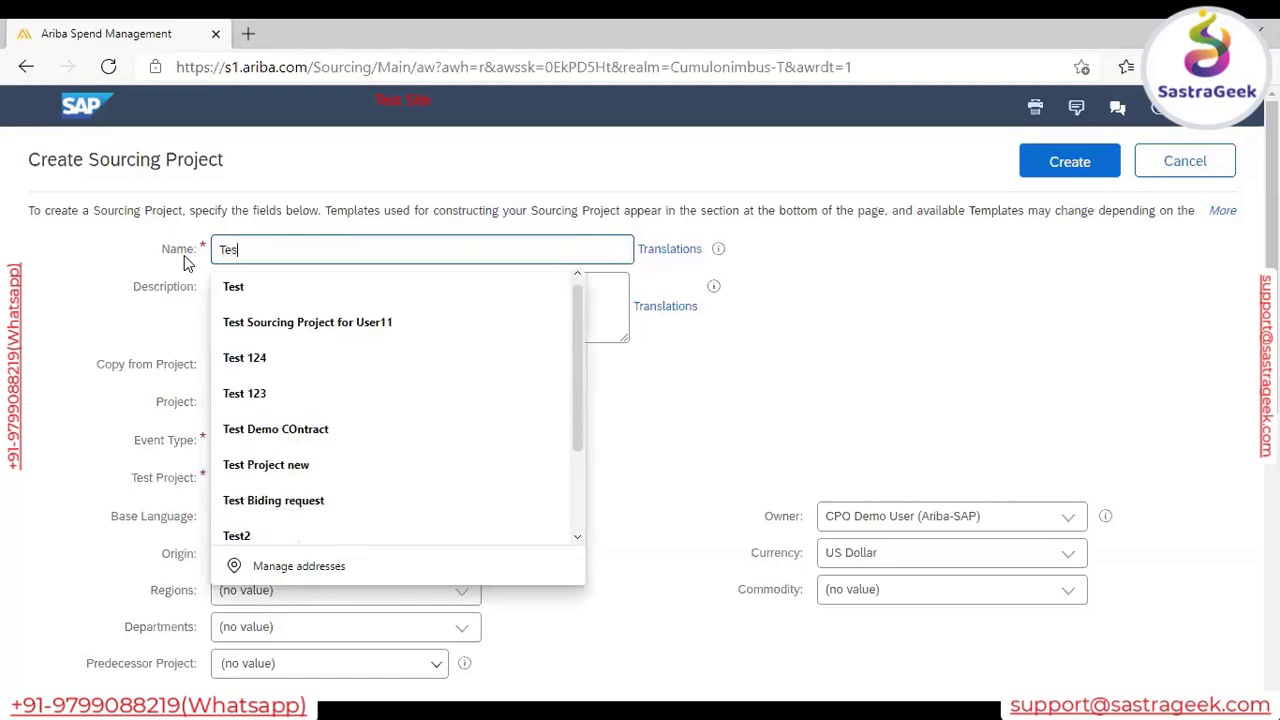
{"action": "left_click", "coordinate": [298, 431]}
{"action": "left_click", "coordinate": [297, 250]}
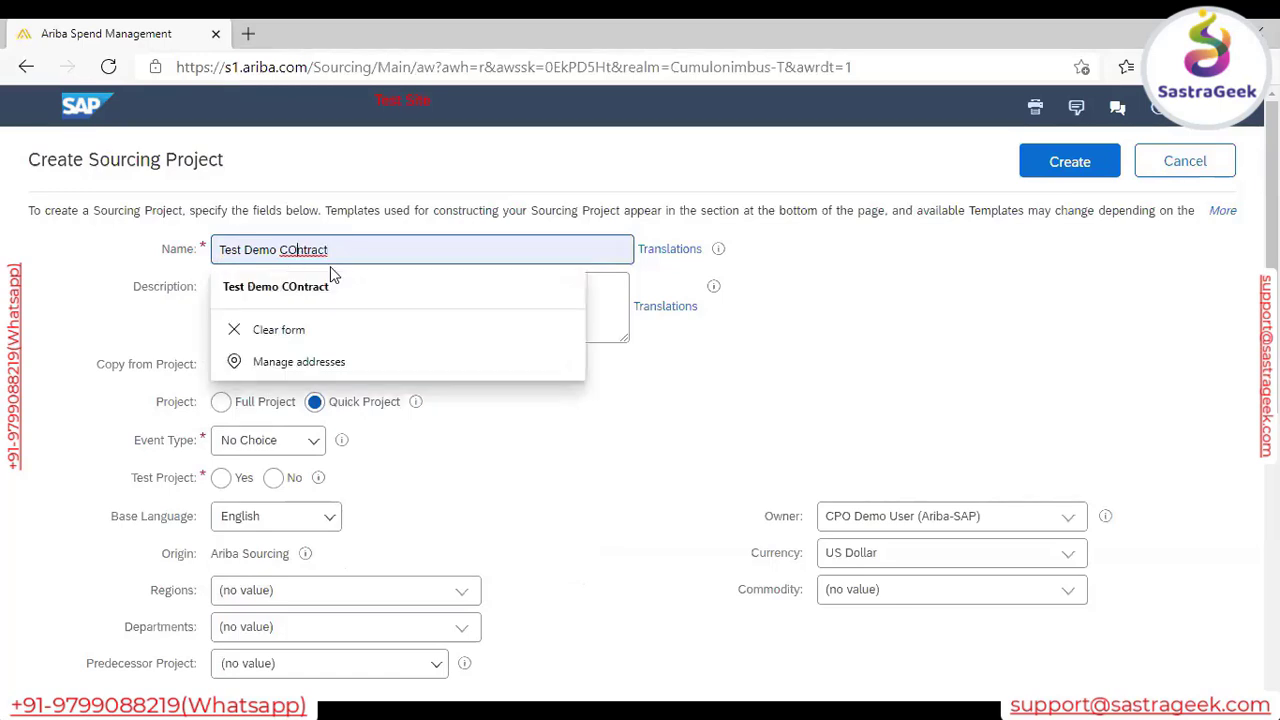
{"action": "key", "text": "BackSpace"}
{"action": "type", "text": "o"}
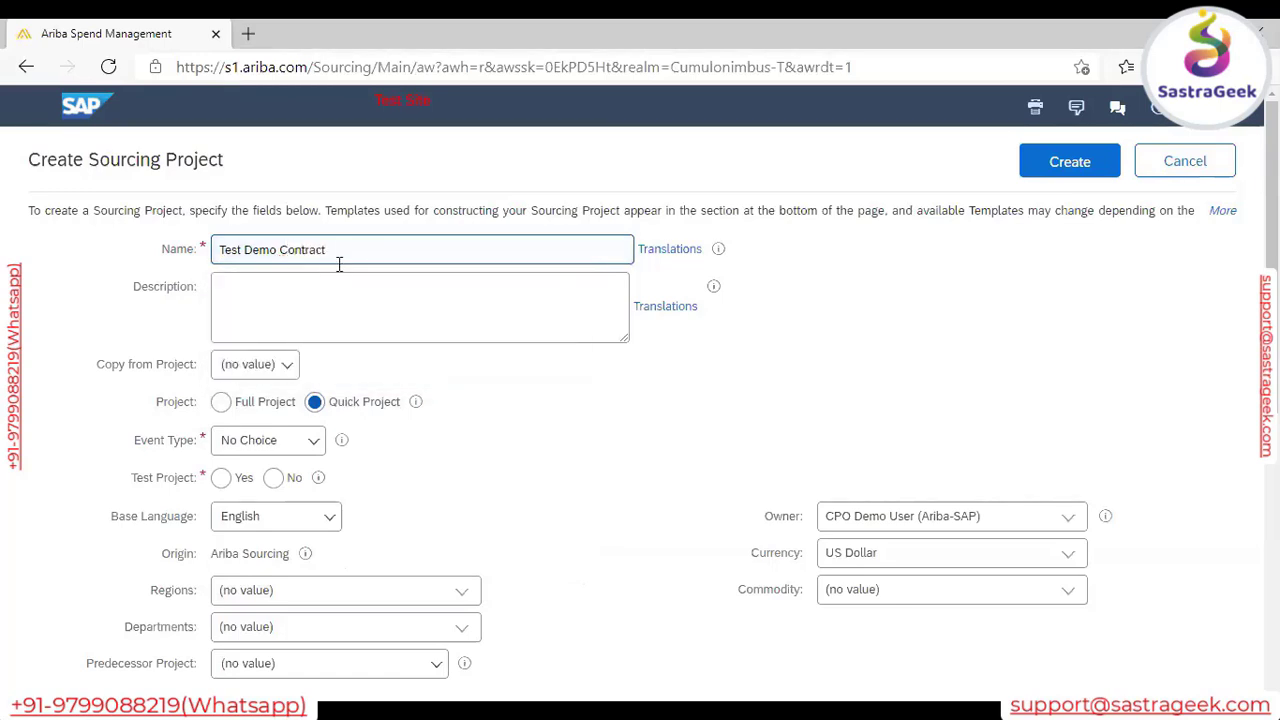
Step: Copy the project name into Description so it also reads 'Test Demo Contract'
{"action": "left_click", "coordinate": [343, 251]}
{"action": "left_click_drag", "start_coordinate": [343, 251], "coordinate": [180, 270]}
{"action": "key", "text": "ctrl+c"}
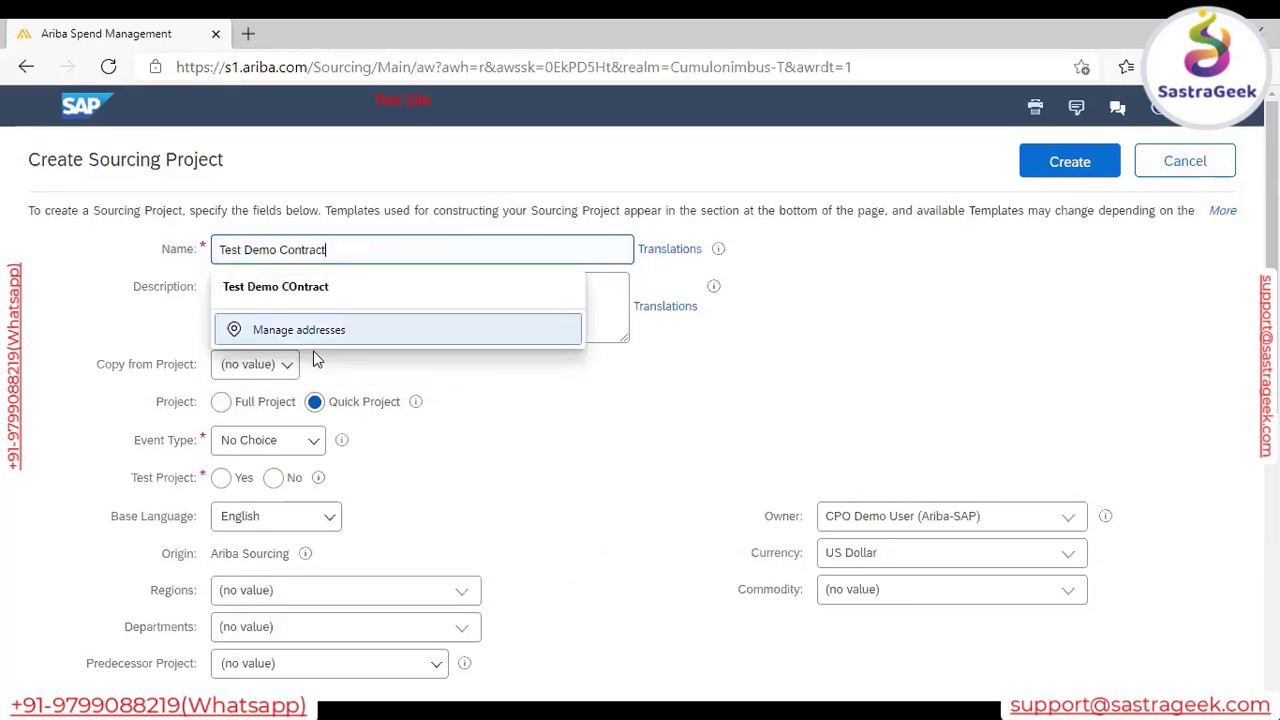
{"action": "left_click", "coordinate": [618, 304]}
{"action": "key", "text": "ctrl+v"}
Step: Set the event type to RFP and mark Test Project as No
{"action": "scroll", "coordinate": [388, 404], "scroll_direction": "down", "scroll_amount": 1}
{"action": "left_click", "coordinate": [317, 355]}
{"action": "left_click", "coordinate": [266, 440]}
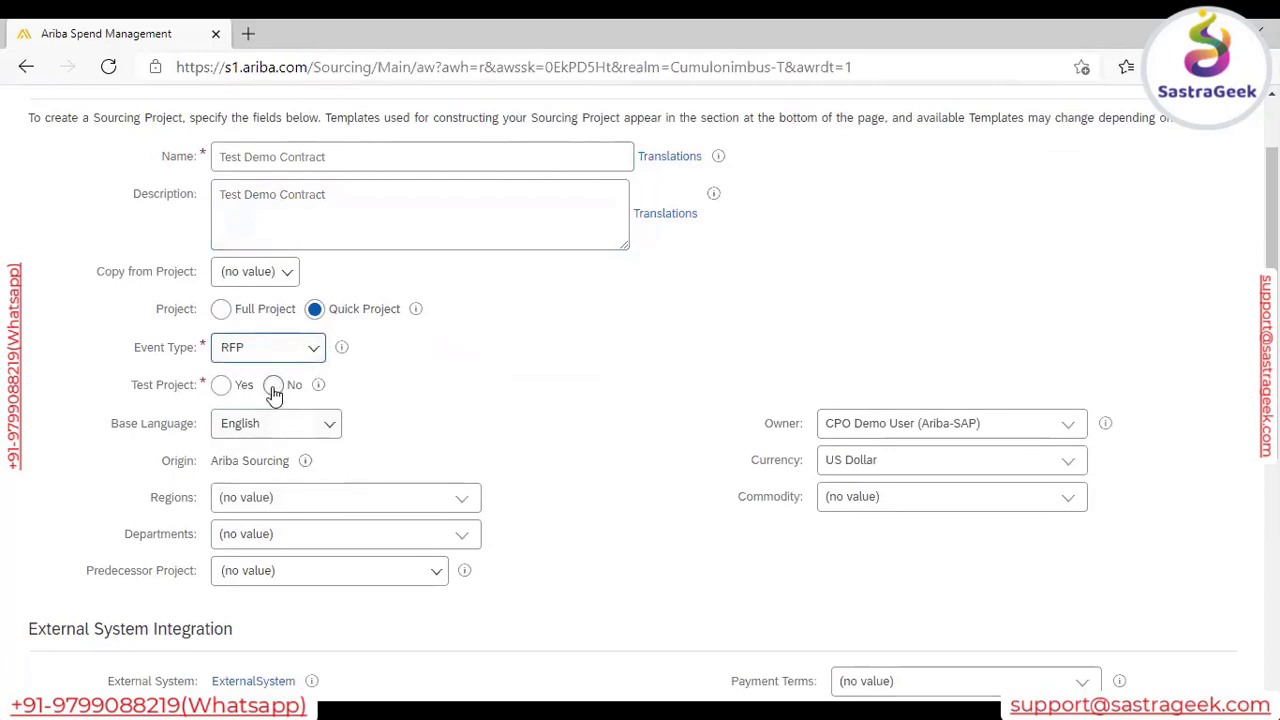
{"action": "left_click", "coordinate": [274, 387]}
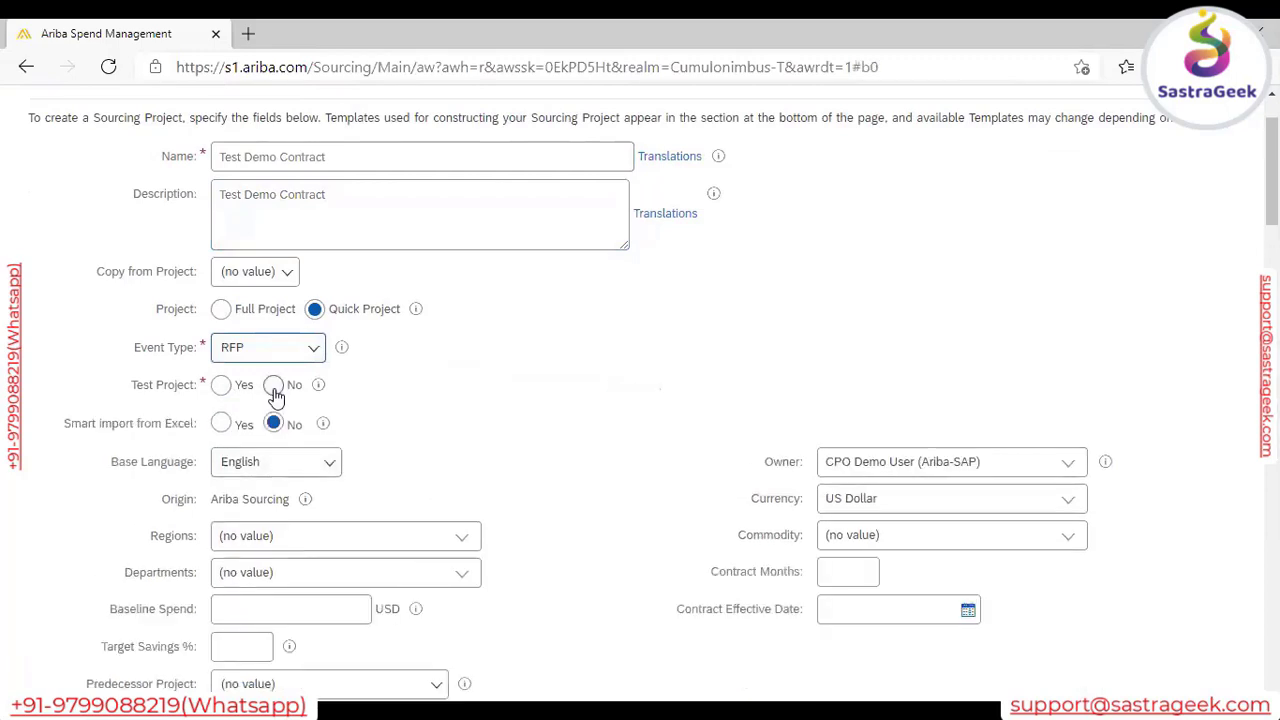
{"action": "left_click", "coordinate": [274, 387]}
Step: Add APAC Asia Pacific as the project's region from the full region search
{"action": "scroll", "coordinate": [543, 415], "scroll_direction": "down", "scroll_amount": 3}
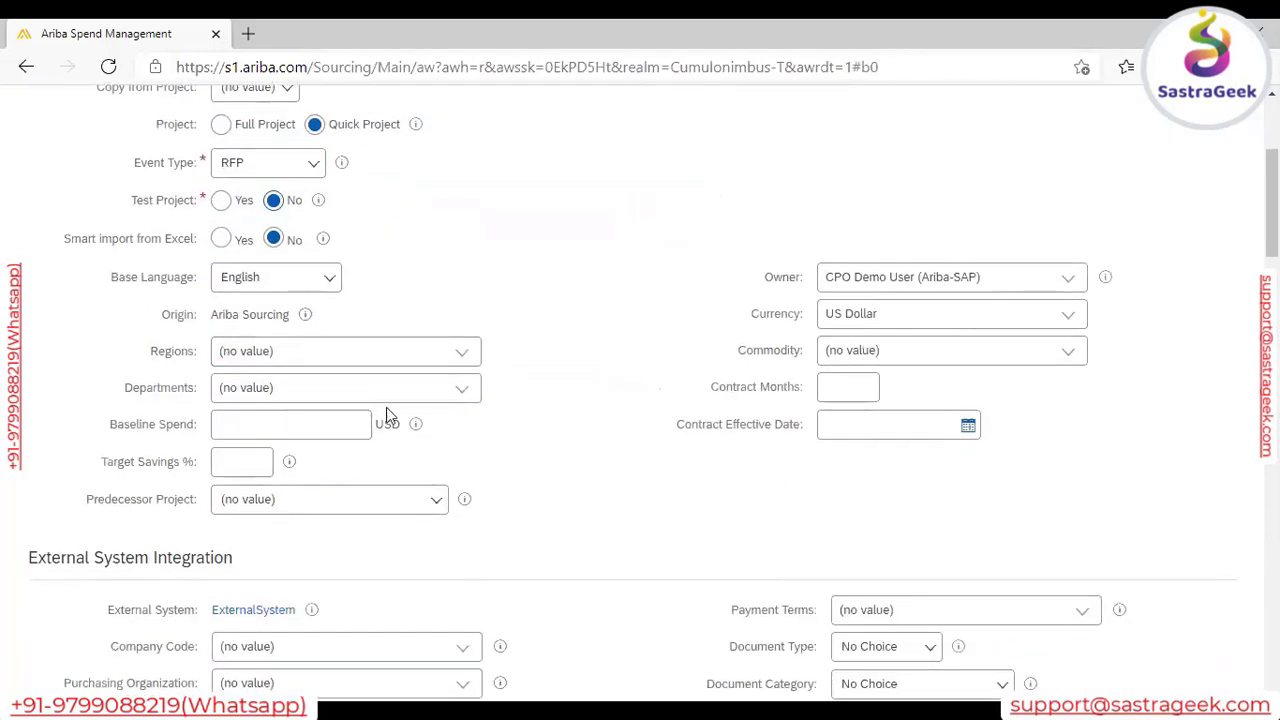
{"action": "left_click", "coordinate": [456, 353]}
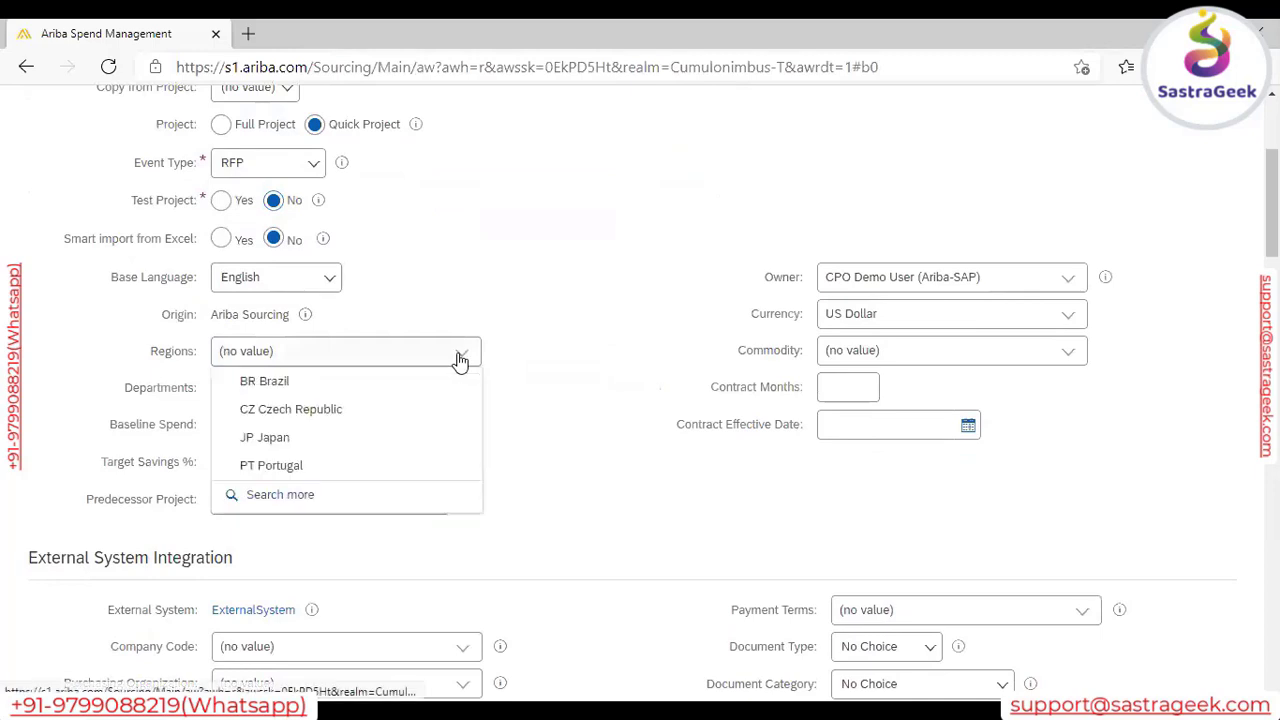
{"action": "left_click", "coordinate": [286, 505]}
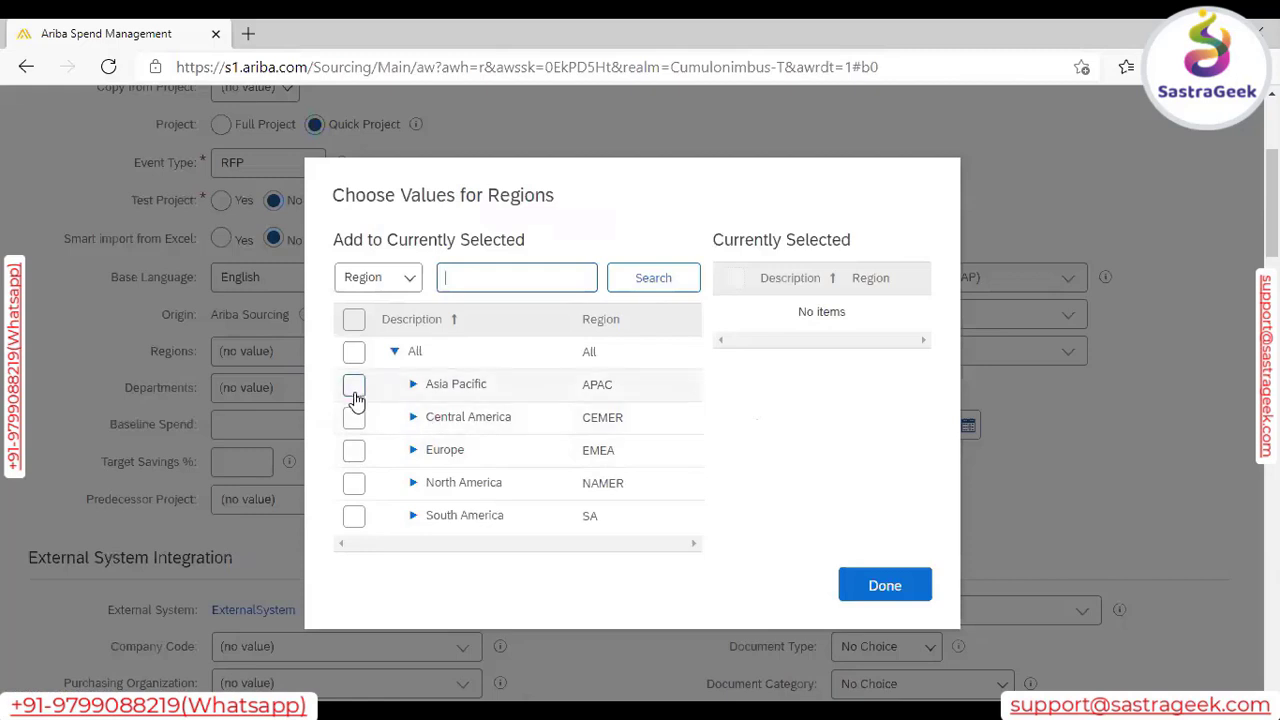
{"action": "left_click", "coordinate": [355, 390]}
{"action": "left_click", "coordinate": [885, 586]}
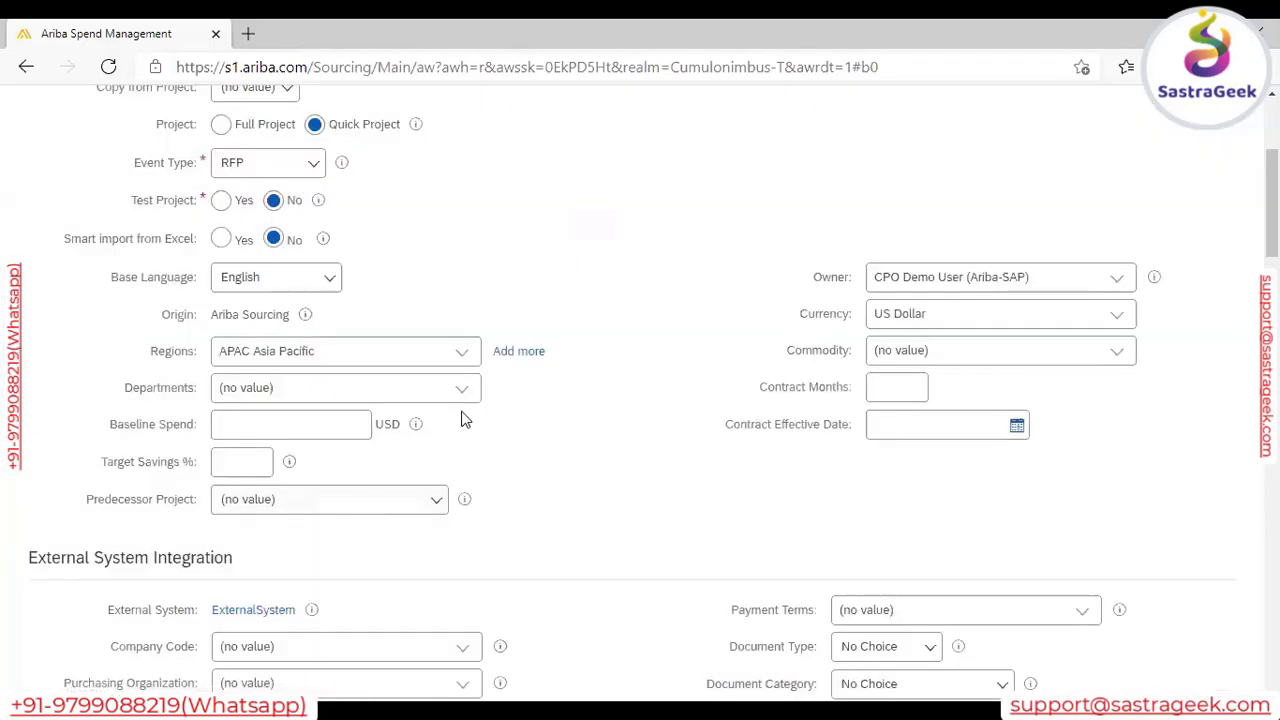
{"action": "left_click", "coordinate": [463, 397]}
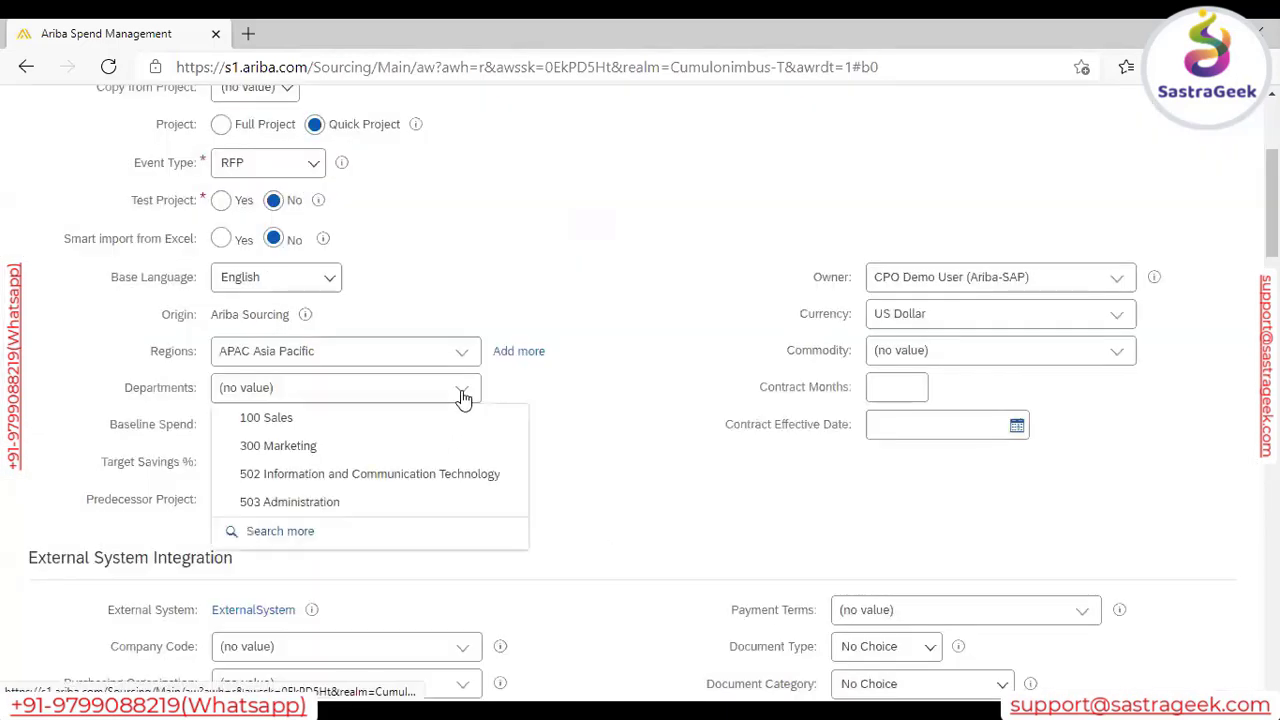
Step: Set department 100 Sales, baseline spend 1000, target savings 5% and commodity Paper materials 1410
{"action": "left_click", "coordinate": [270, 424]}
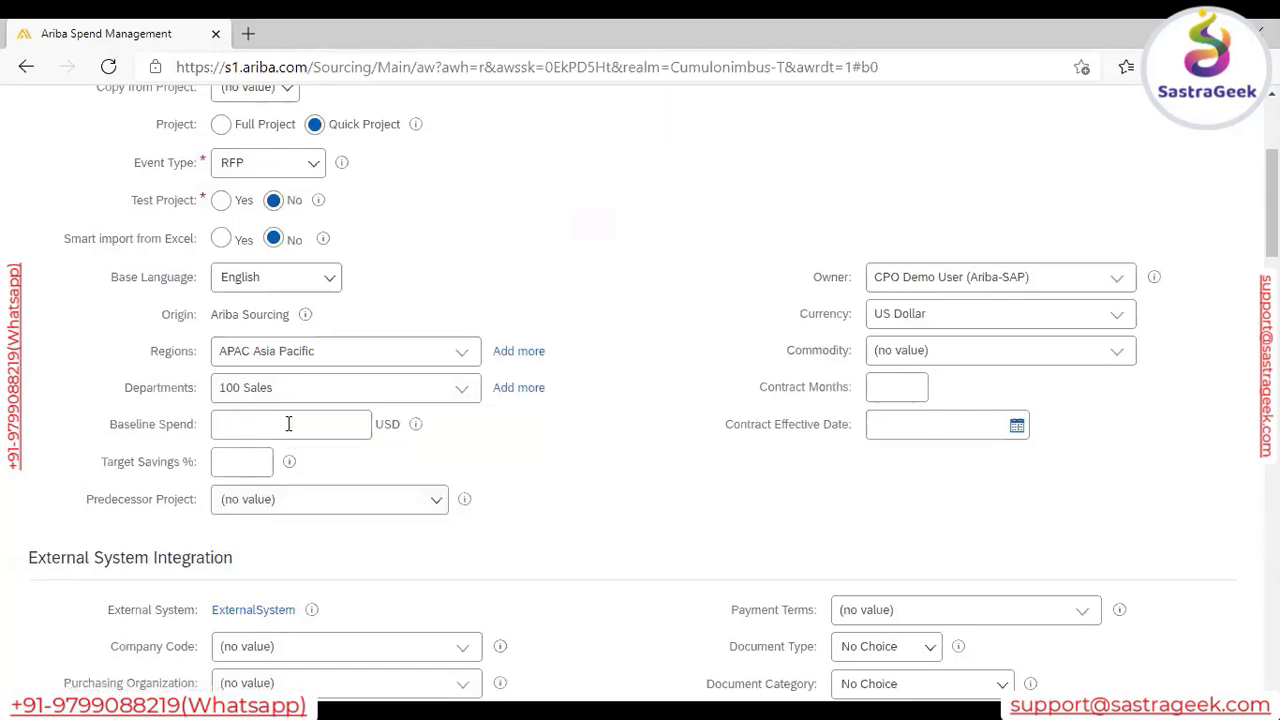
{"action": "left_click", "coordinate": [288, 424]}
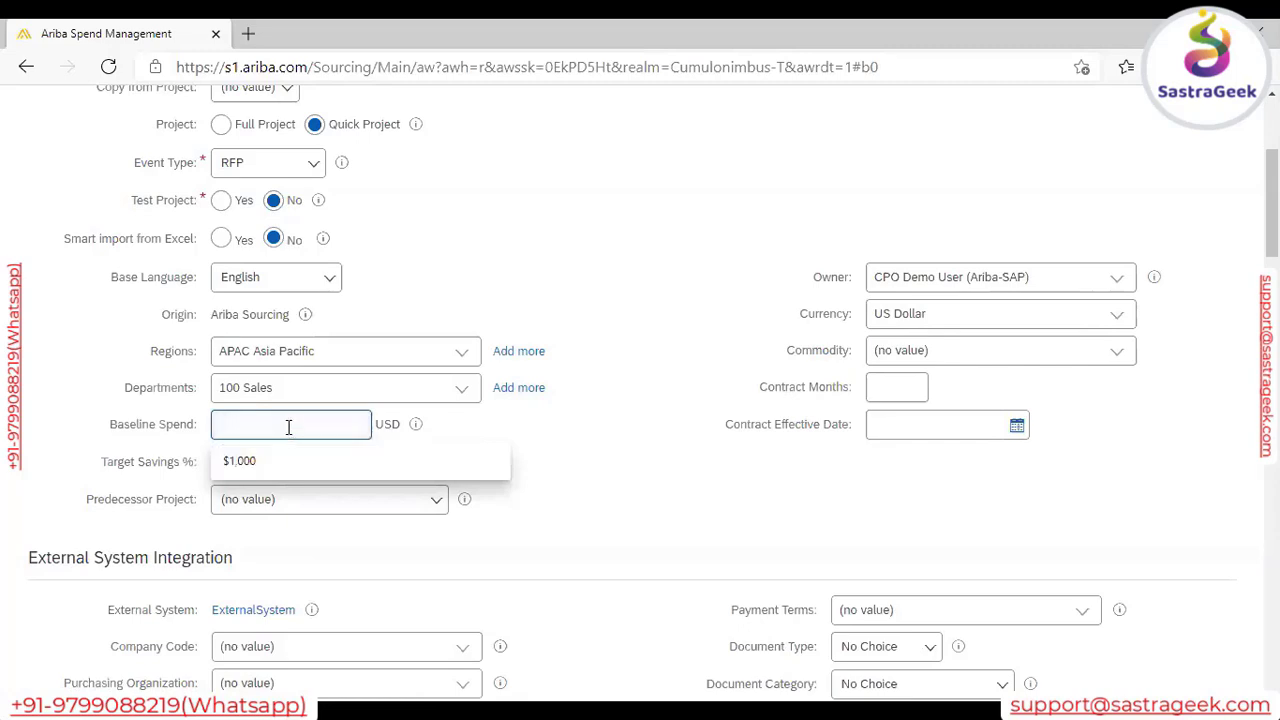
{"action": "type", "text": "1000"}
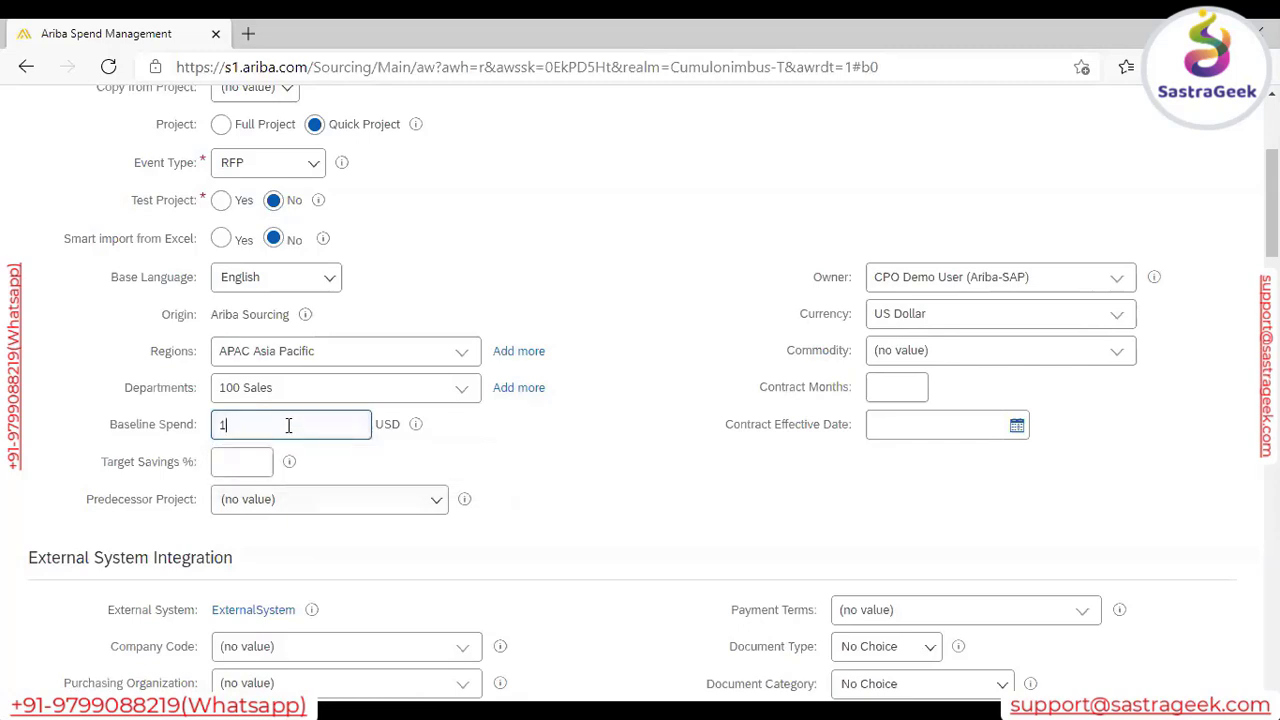
{"action": "left_click", "coordinate": [228, 467]}
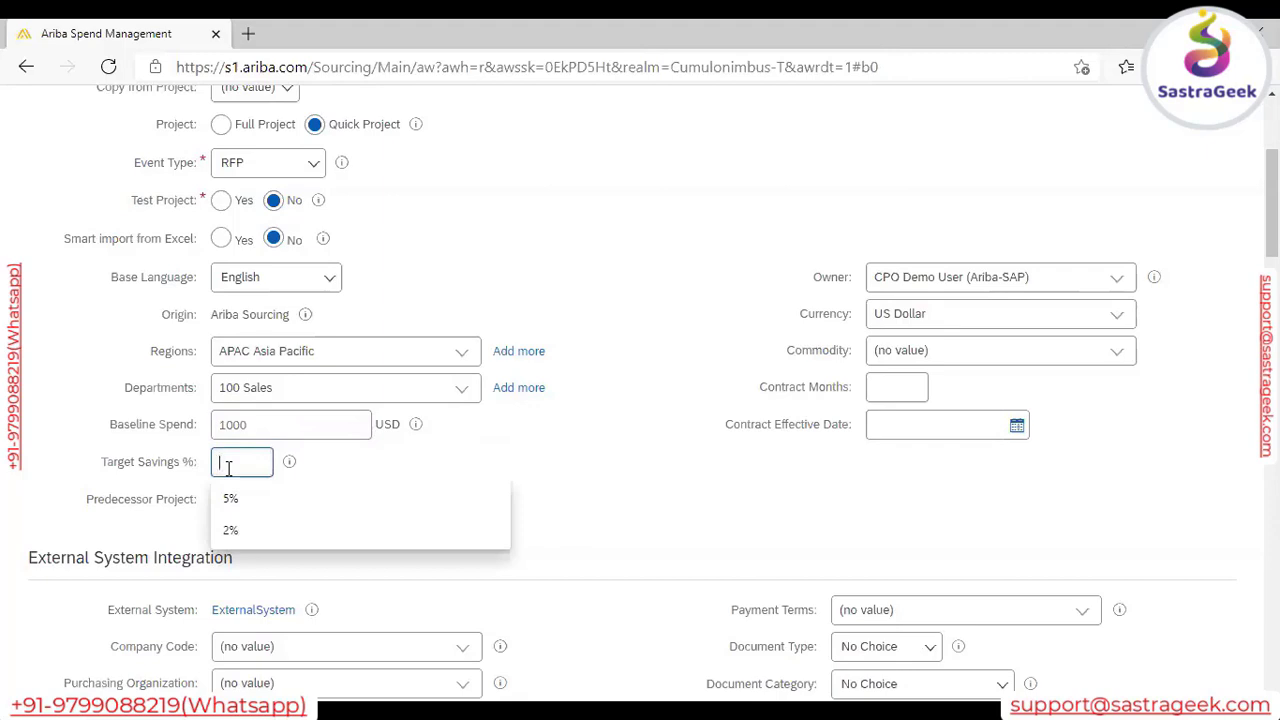
{"action": "type", "text": "5"}
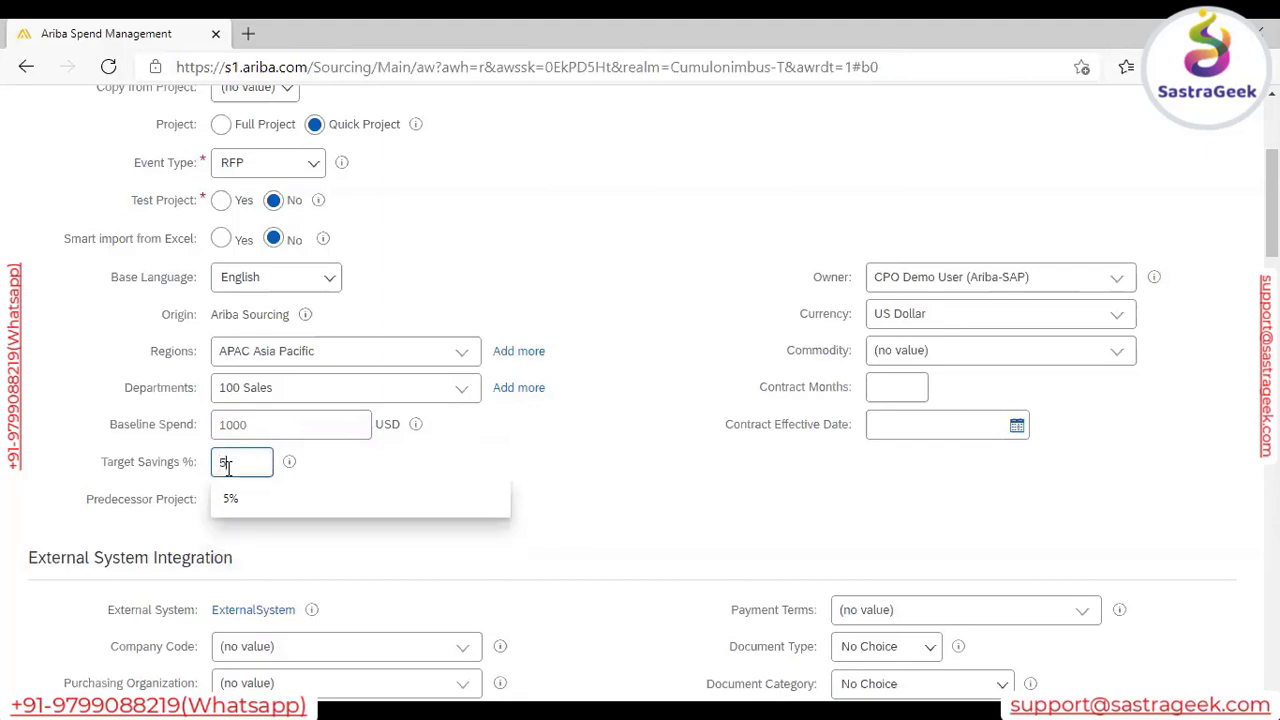
{"action": "left_click", "coordinate": [620, 497]}
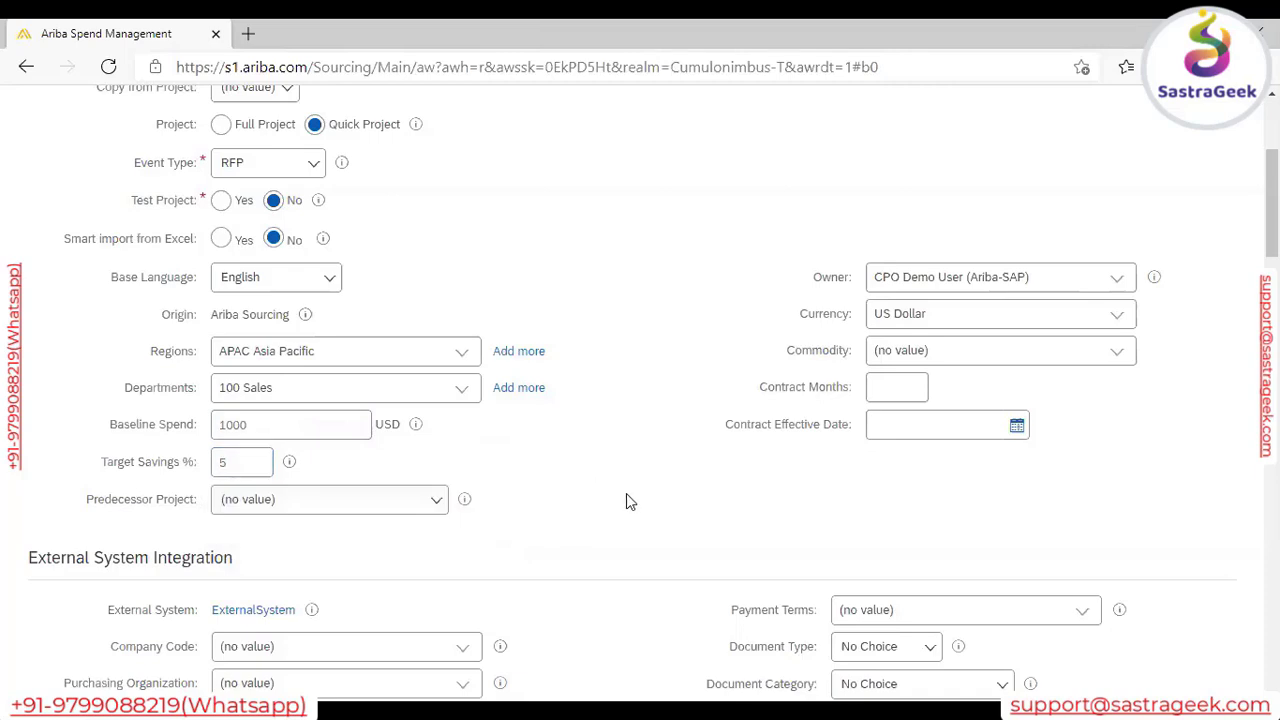
{"action": "left_click", "coordinate": [1117, 354]}
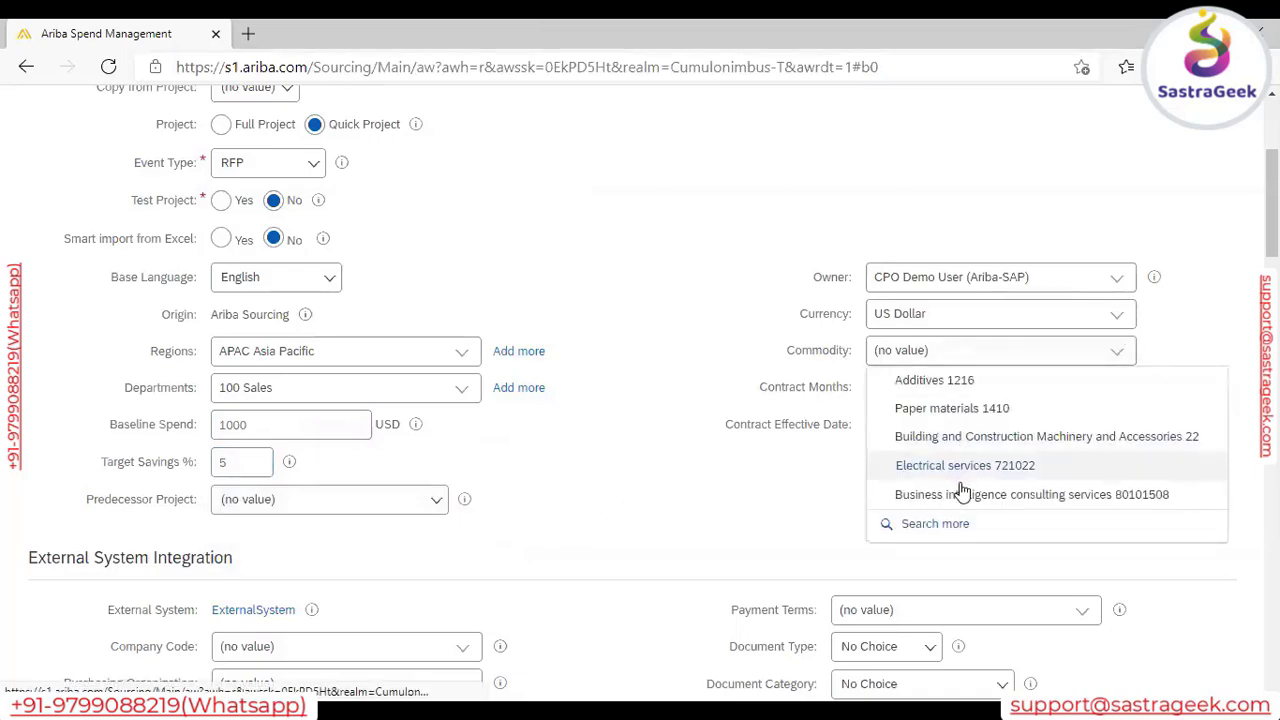
{"action": "left_click", "coordinate": [943, 410]}
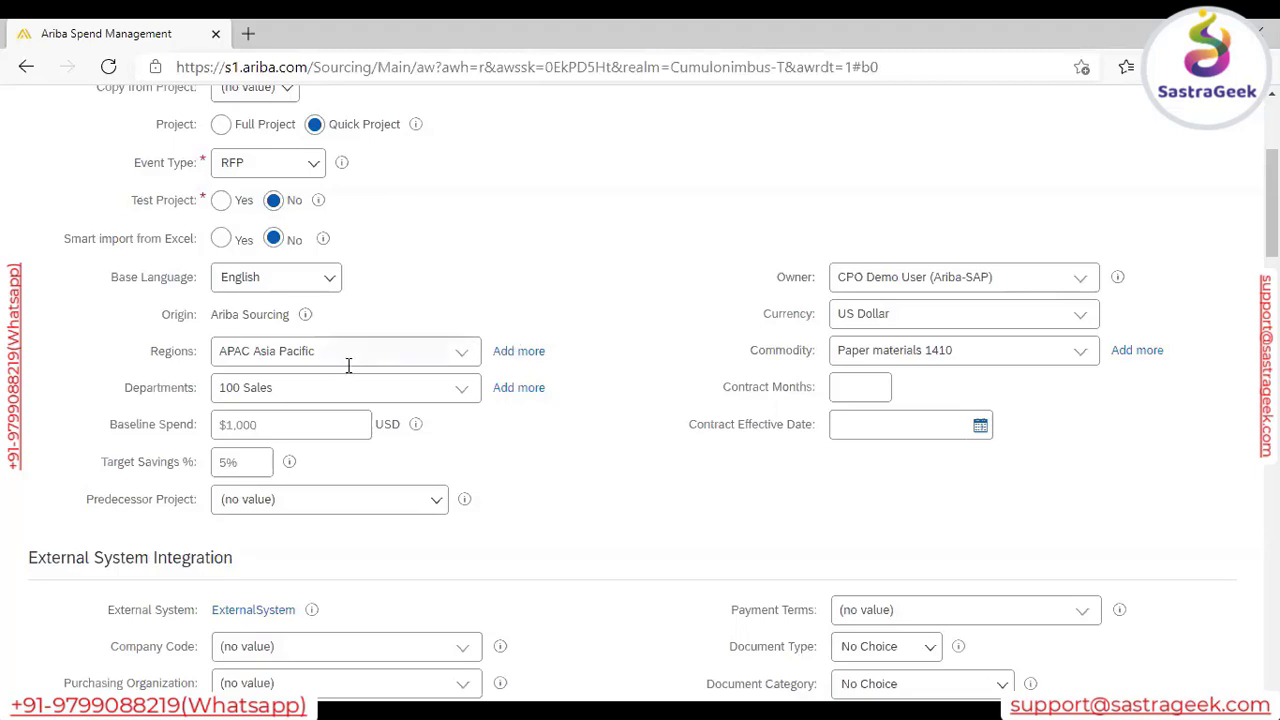
{"action": "left_click", "coordinate": [221, 203]}
{"action": "left_click", "coordinate": [276, 203]}
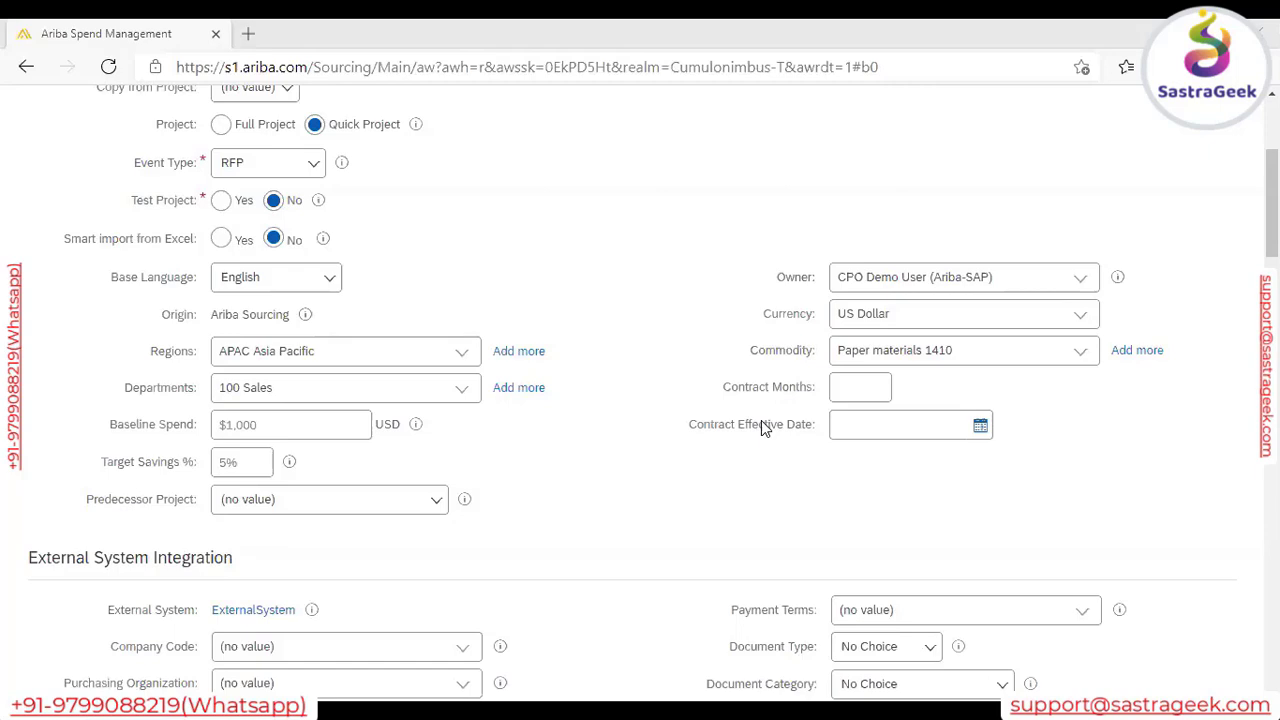
{"action": "scroll", "coordinate": [607, 490], "scroll_direction": "up", "scroll_amount": 3}
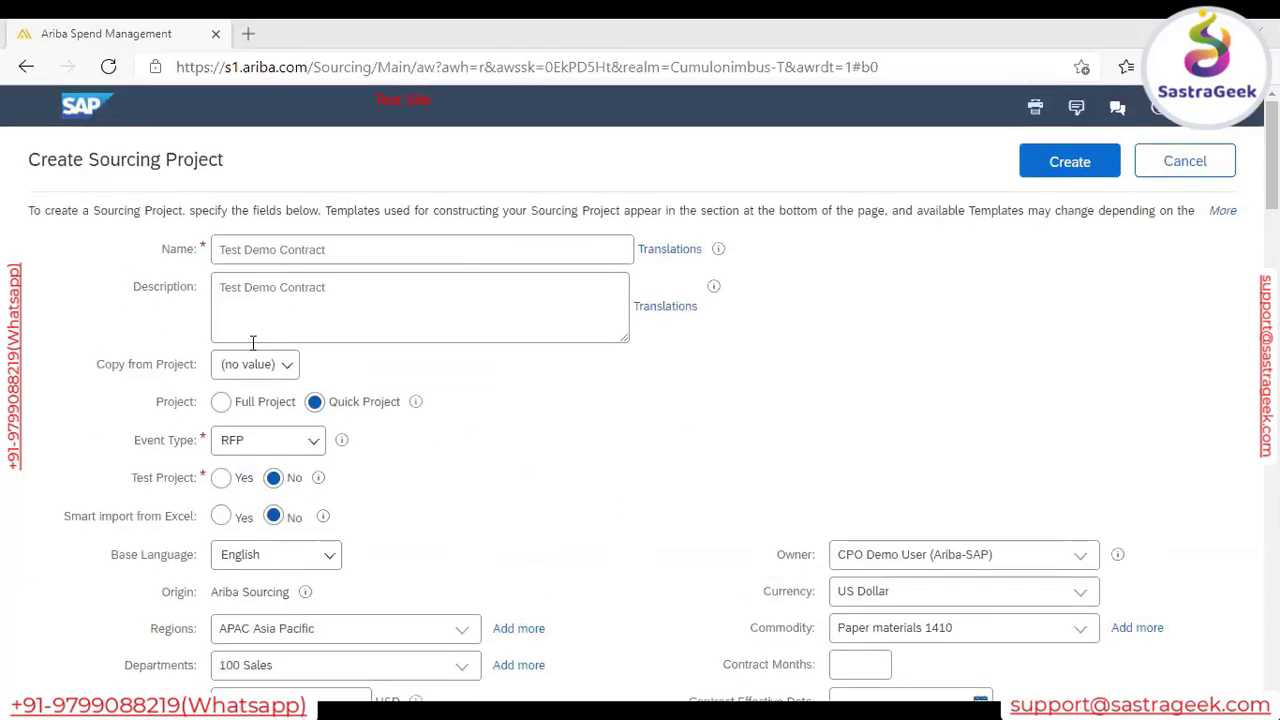
{"action": "left_click_drag", "start_coordinate": [40, 160], "coordinate": [450, 512]}
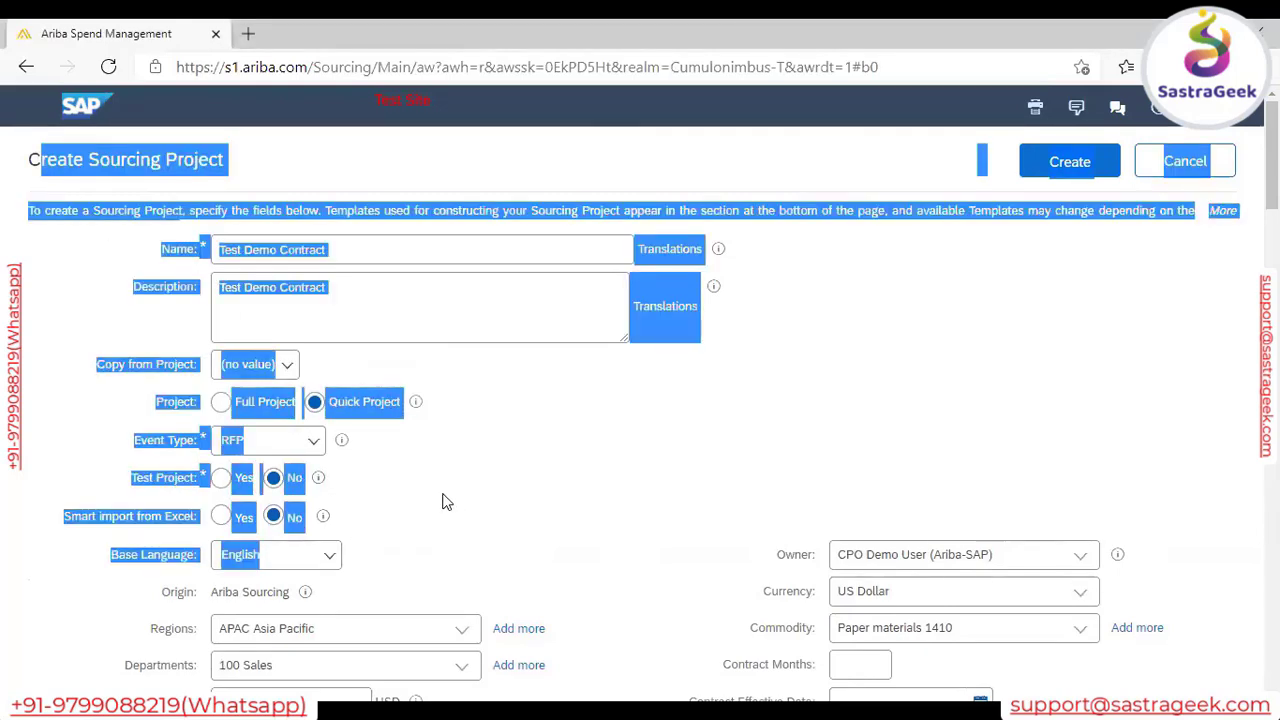
{"action": "left_click", "coordinate": [534, 486]}
{"action": "scroll", "coordinate": [534, 486], "scroll_direction": "down", "scroll_amount": 3}
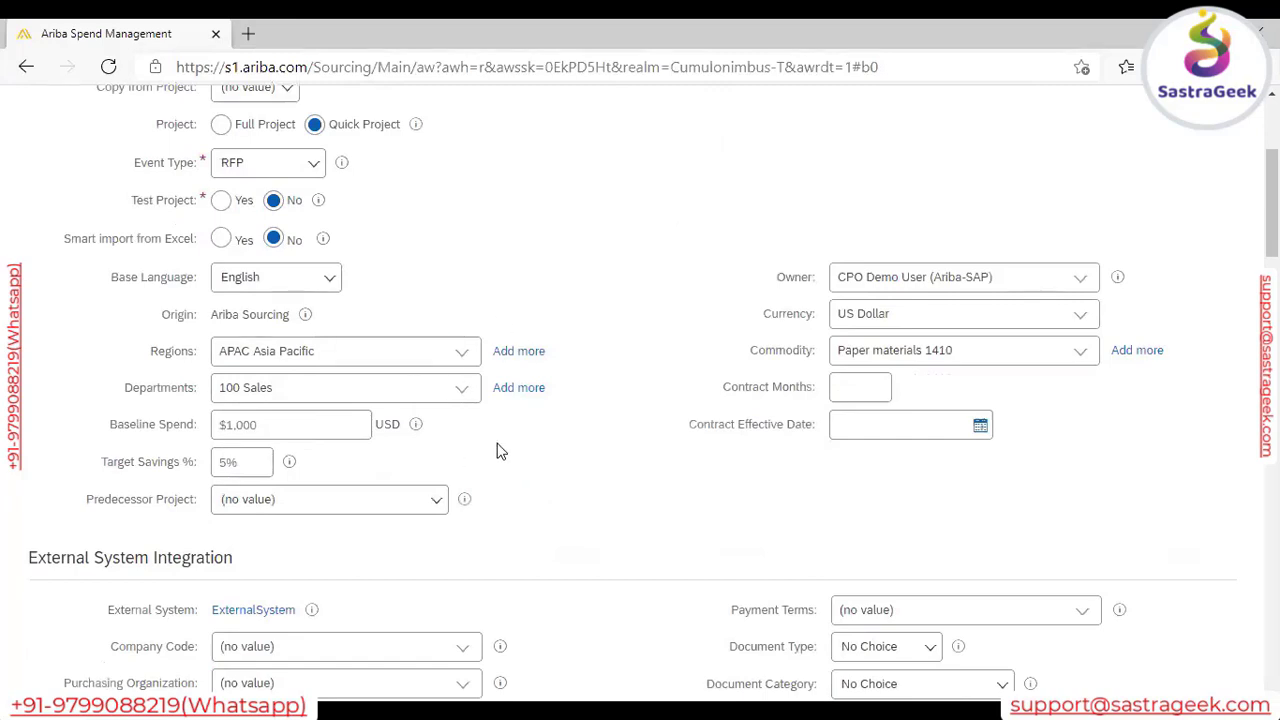
Step: Scroll to the template section showing Request for Proposal selected and highlight the External System Integration heading
{"action": "scroll", "coordinate": [500, 452], "scroll_direction": "down", "scroll_amount": 3}
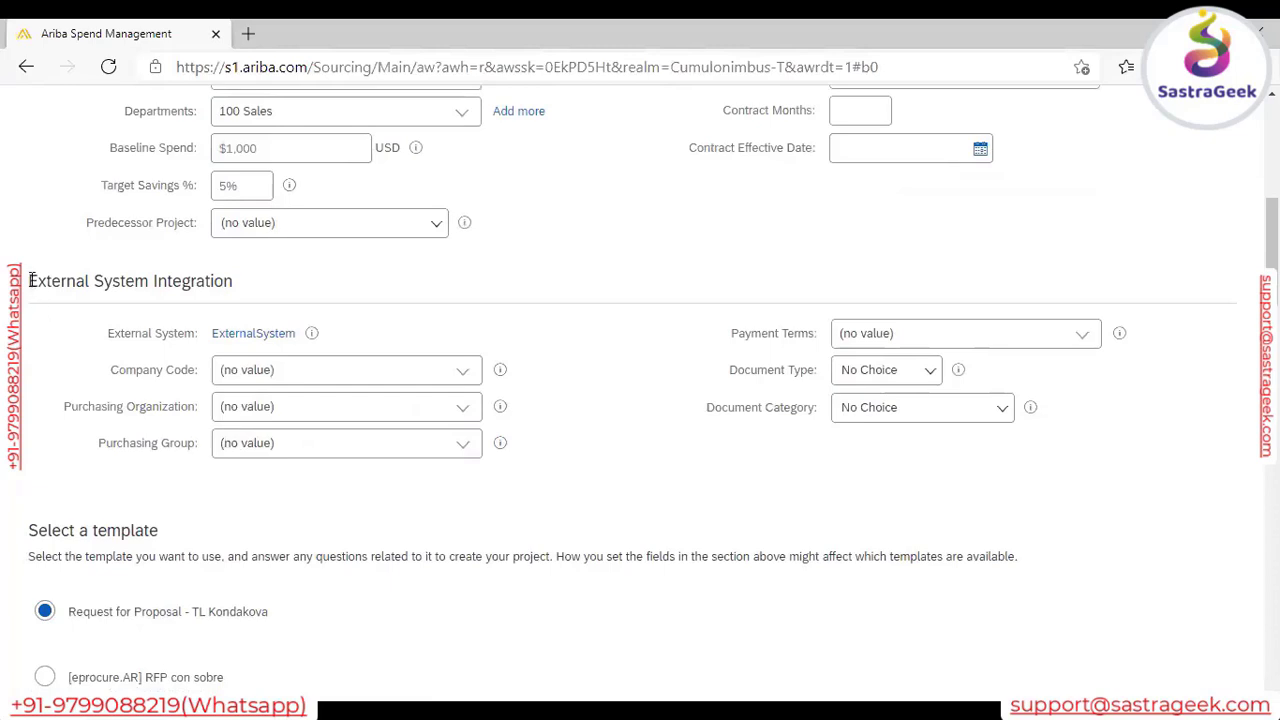
{"action": "left_click_drag", "start_coordinate": [31, 281], "coordinate": [238, 288]}
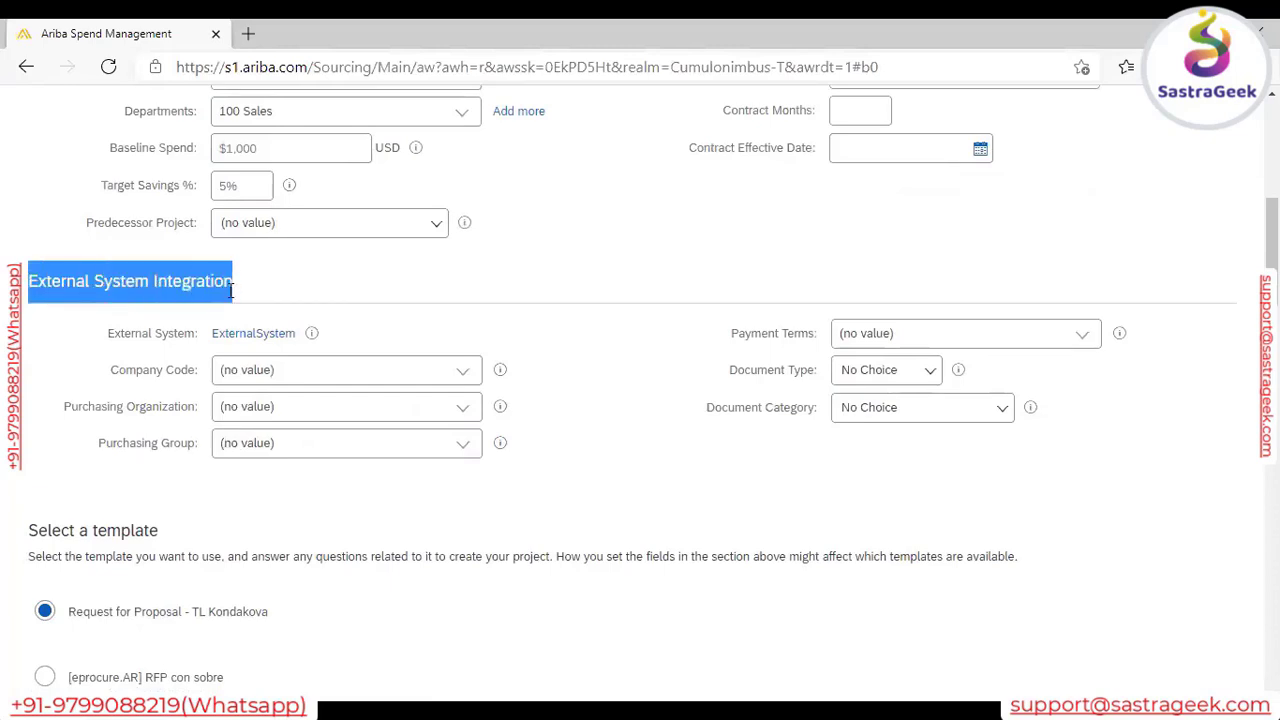